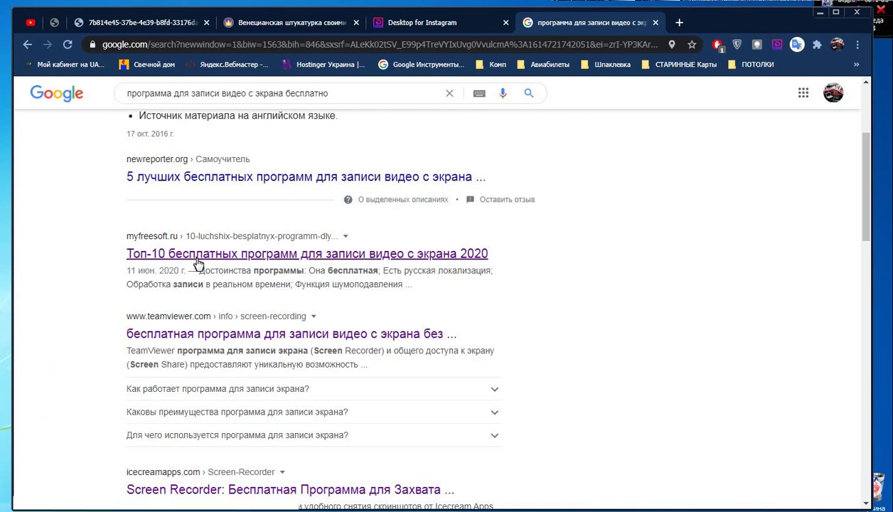
Step: Search Google for "zoom" in a new tab and open the zoom.us Download page from the results
left_click(678, 22)
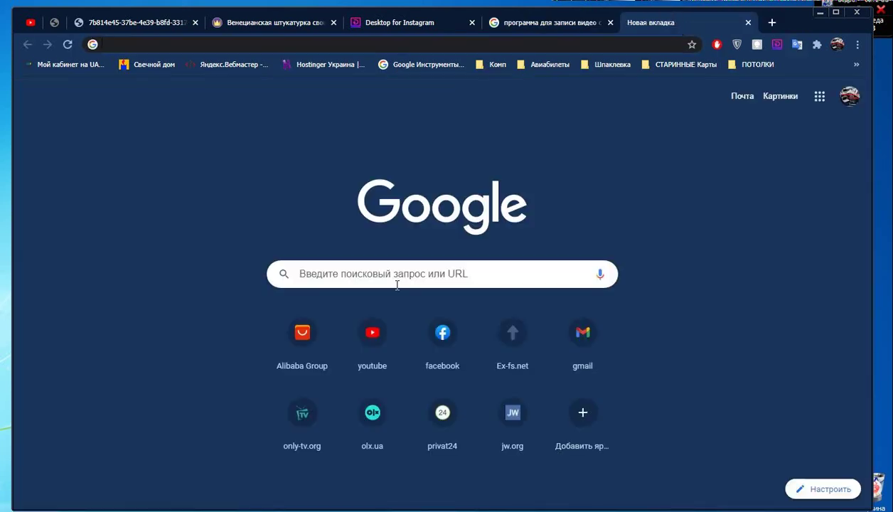
left_click(401, 270)
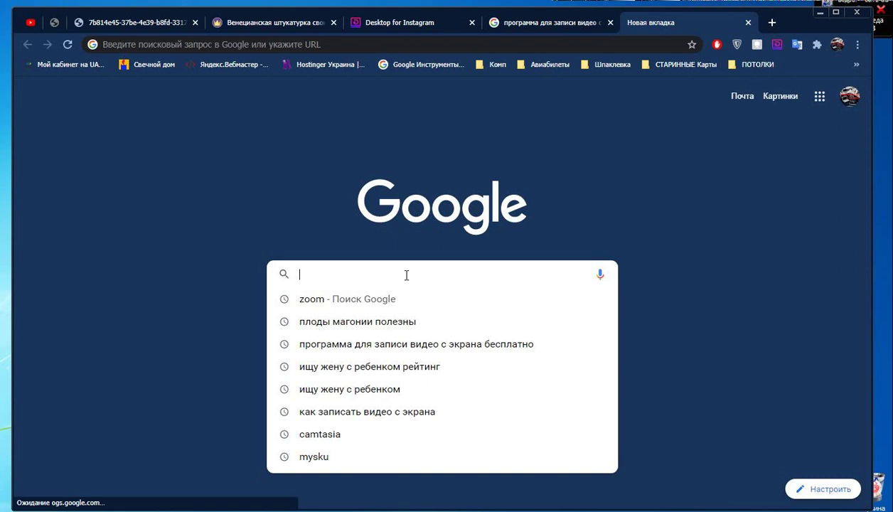
type("zoo")
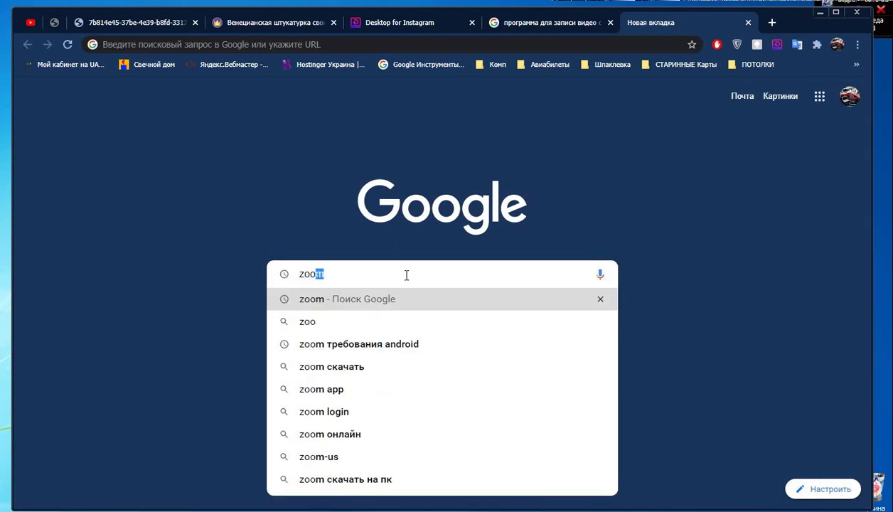
type("m")
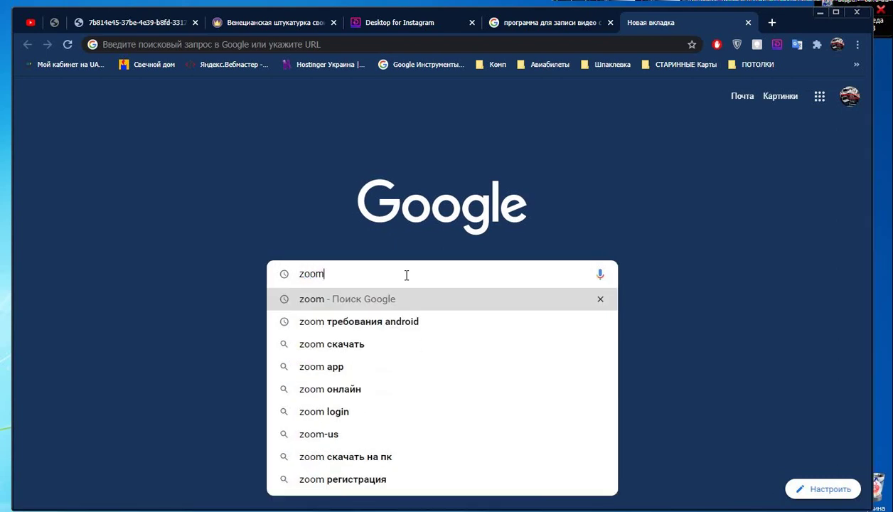
key("Return")
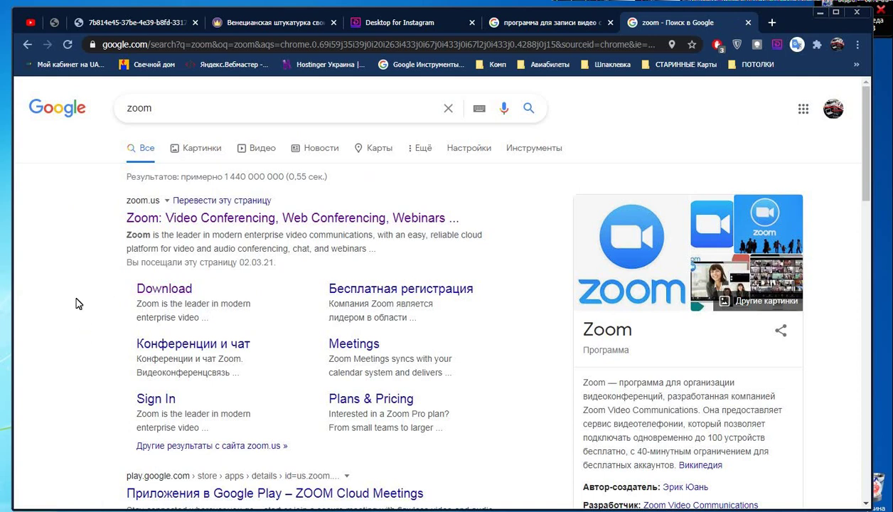
left_click(162, 290)
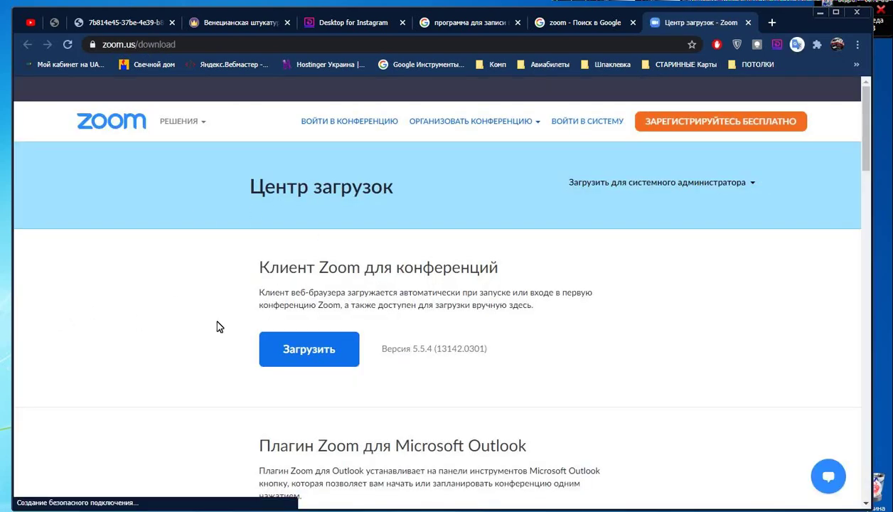
Step: Download the Zoom conference client and save ZoomInstaller.exe to local disk D:
scroll(351, 283, "down", 3)
scroll(371, 308, "down", 2)
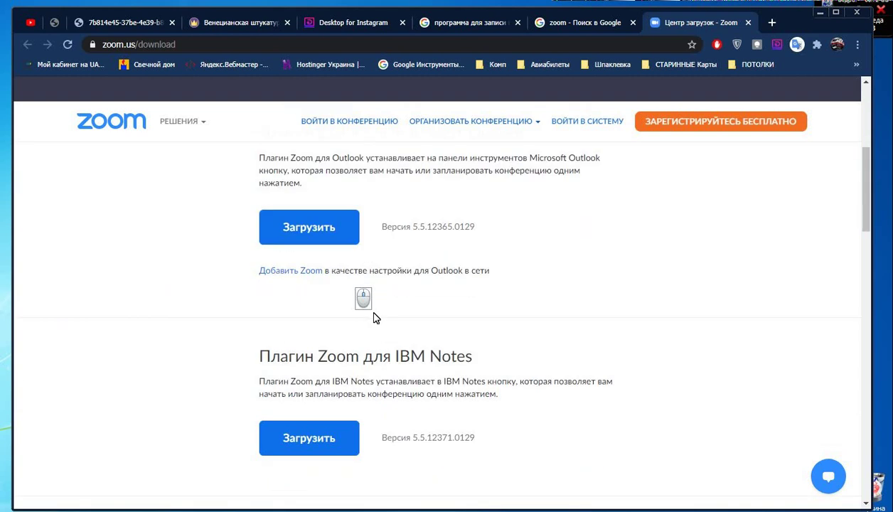
scroll(372, 313, "up", 5)
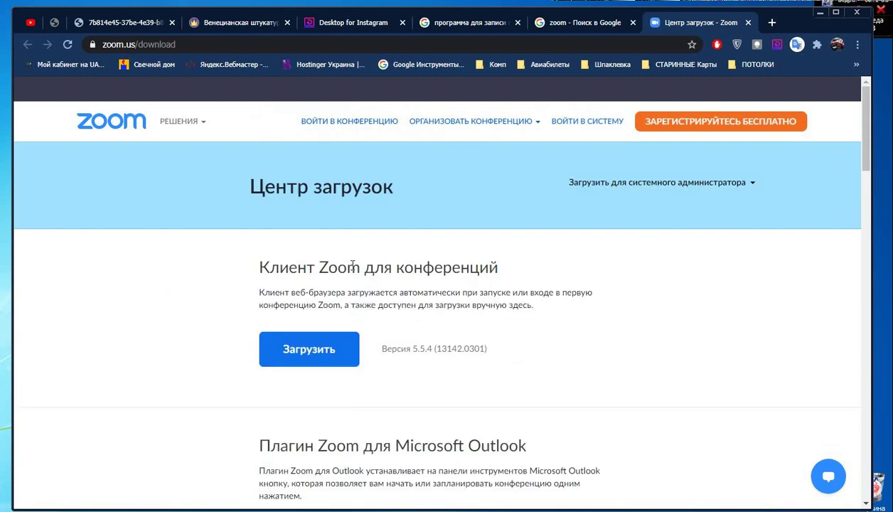
left_click(308, 355)
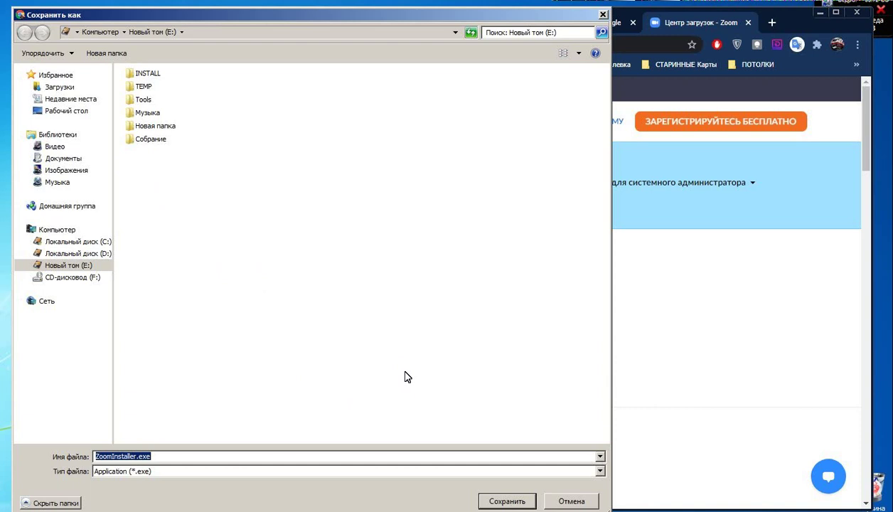
left_click(84, 256)
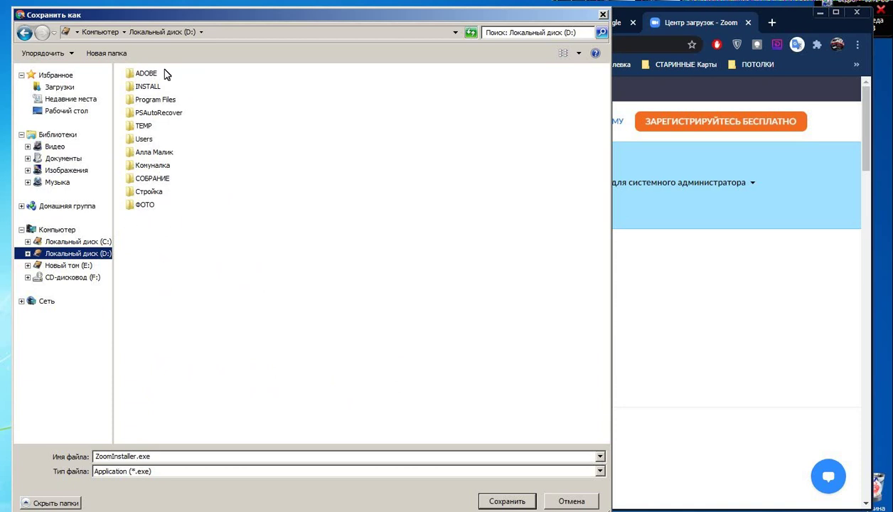
left_click(507, 502)
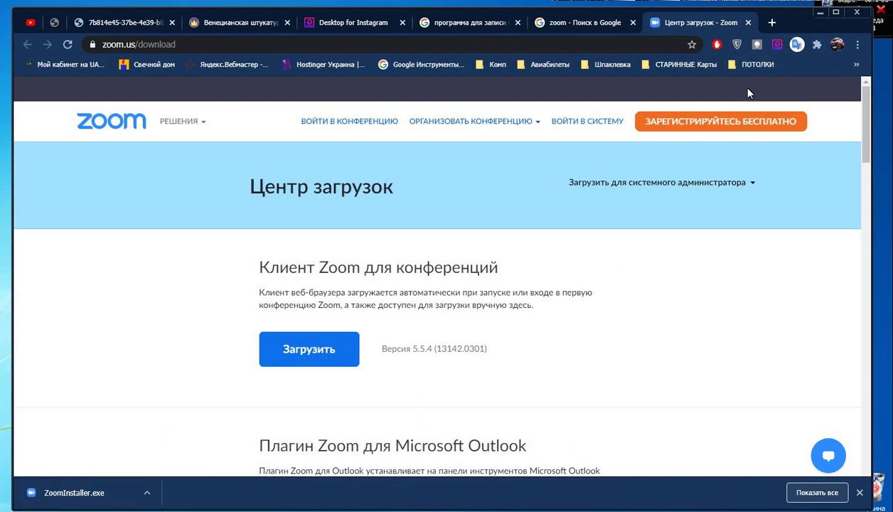
Step: Minimise the browser and open local disk D: from the desktop's Компьютер shortcut
left_click(820, 13)
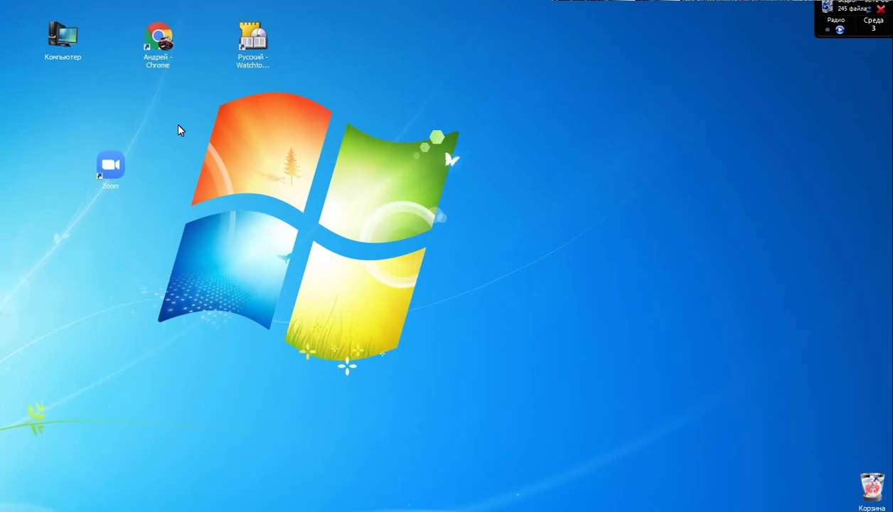
left_click(61, 50)
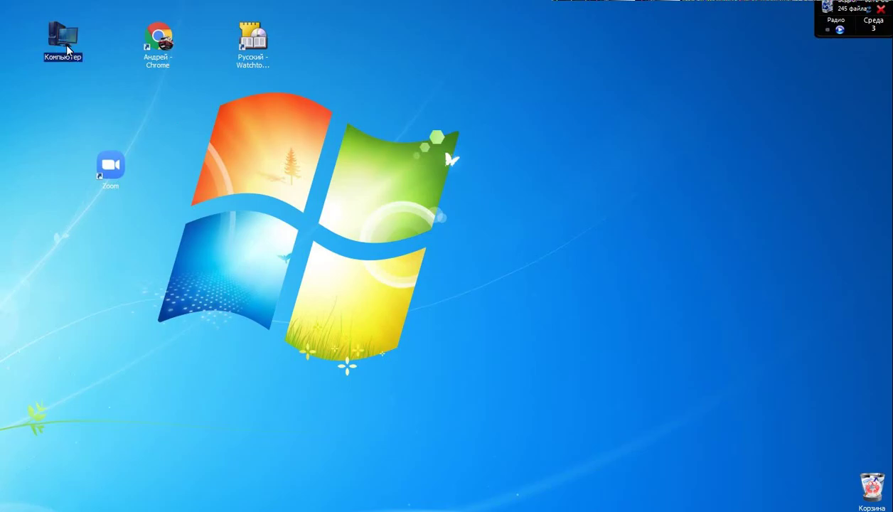
double_click(62, 37)
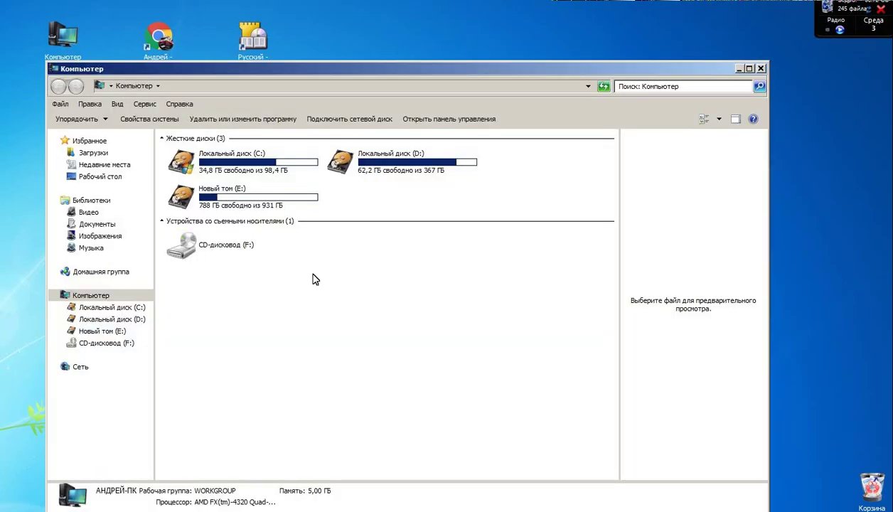
double_click(414, 172)
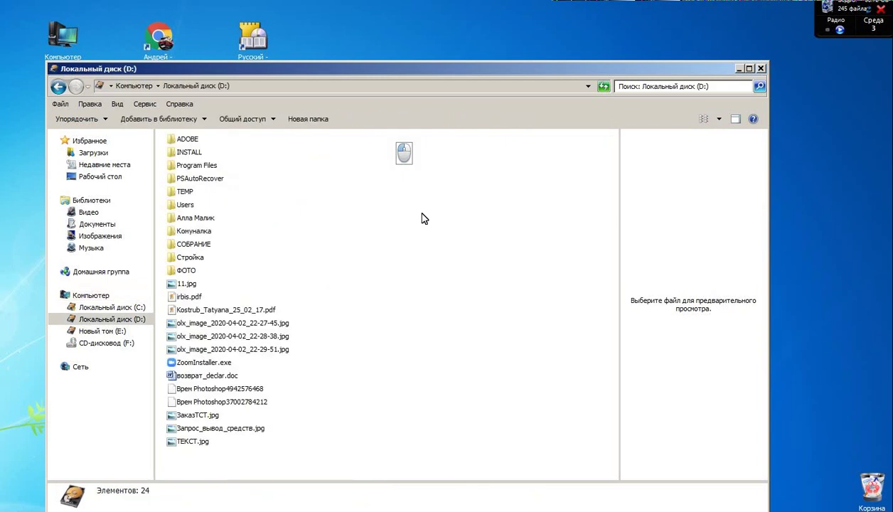
Step: Run ZoomInstaller.exe, allowing it past the security warning, and close the Zoom start window after installation
left_click(192, 363)
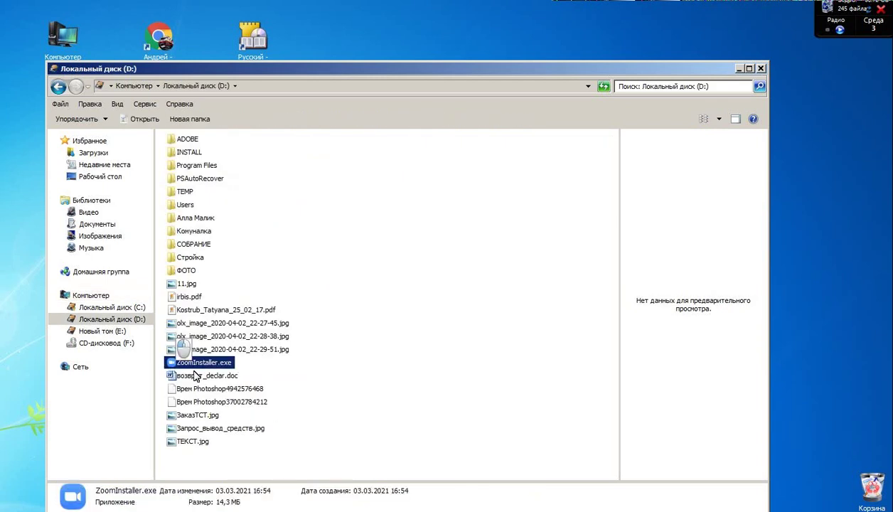
left_click(344, 384)
left_click(200, 364)
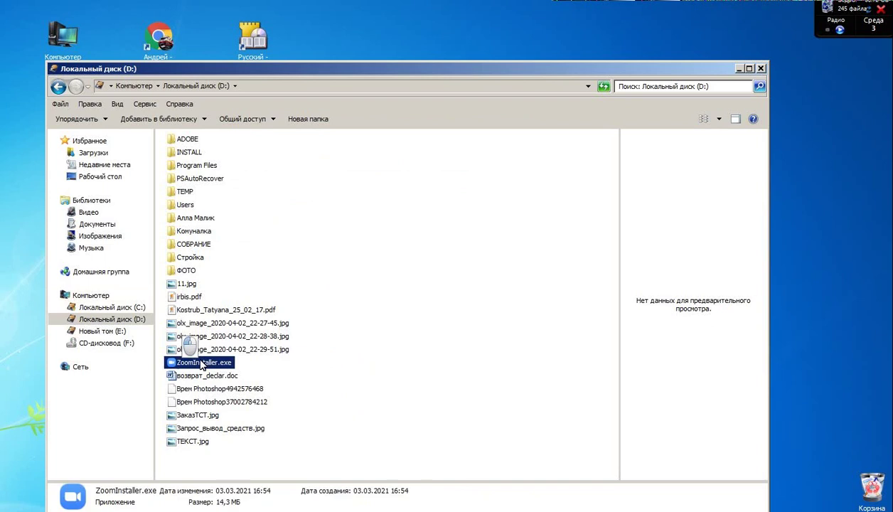
double_click(201, 364)
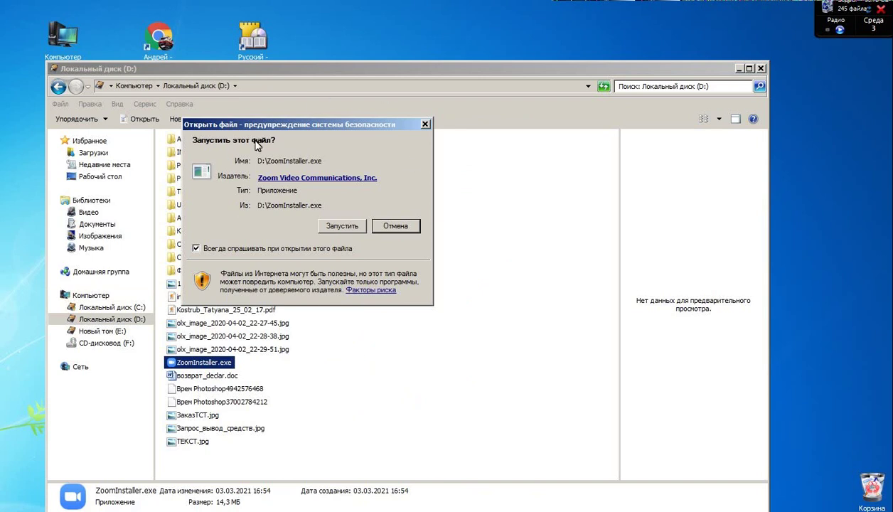
left_click(339, 227)
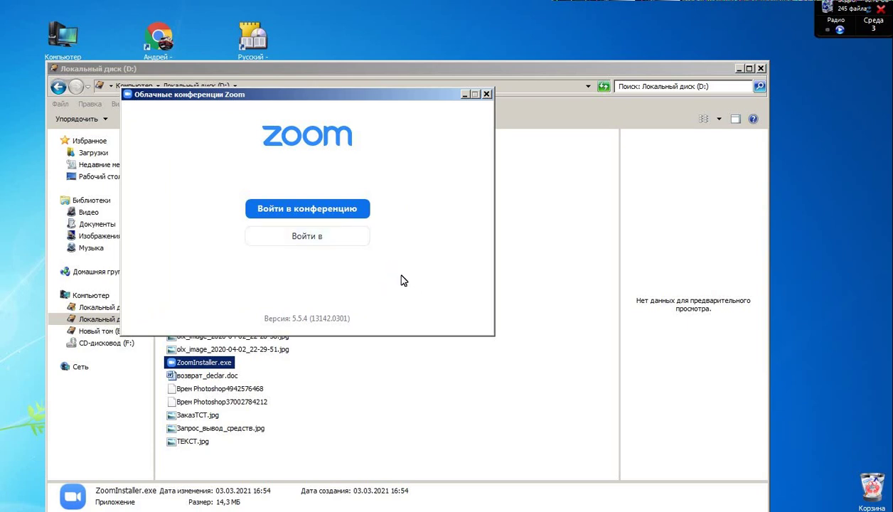
left_click(487, 95)
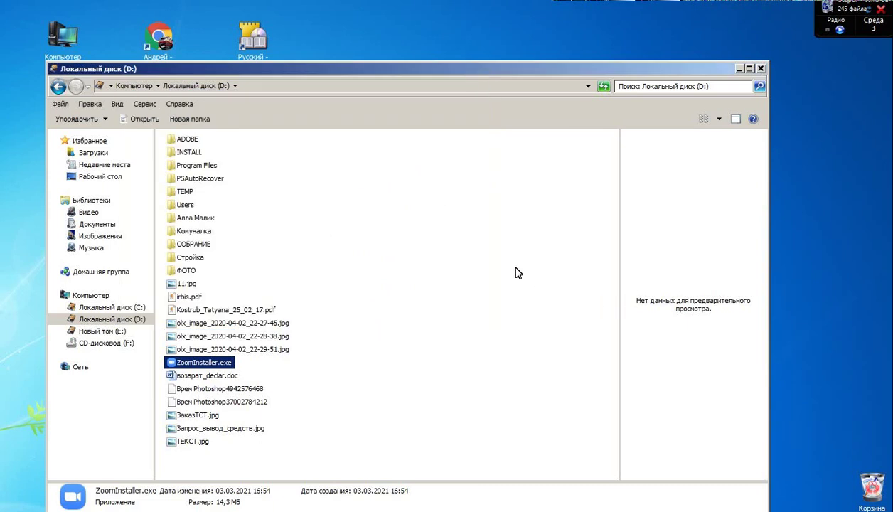
Step: Launch Zoom from its desktop shortcut, view the conference join form, and close Zoom and minimise the file window
left_click_drag(514, 70, 607, 75)
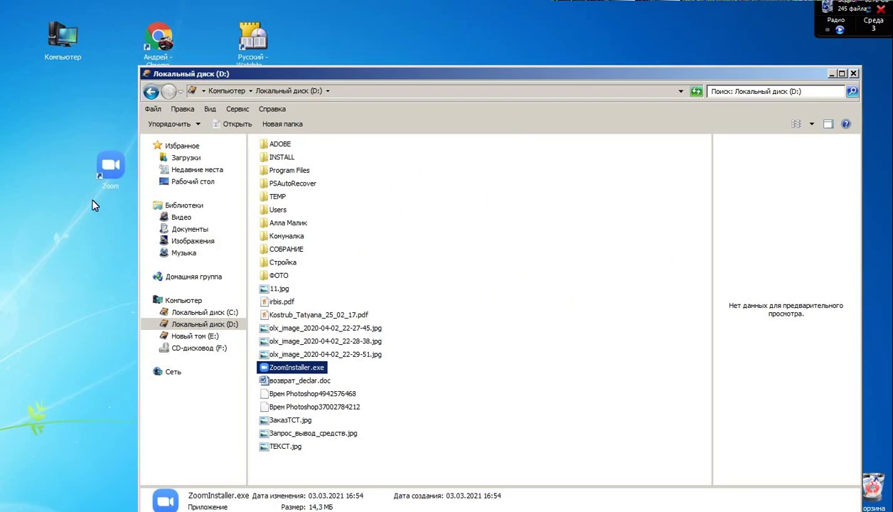
double_click(111, 166)
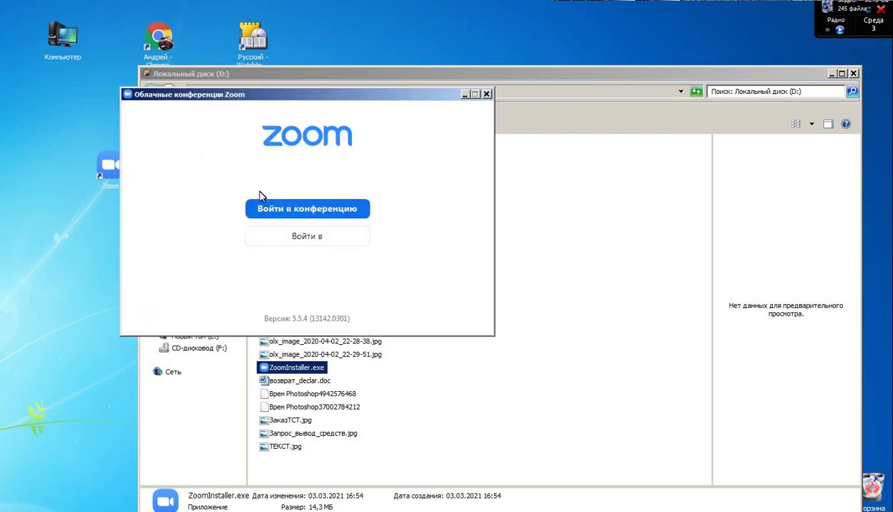
left_click(312, 213)
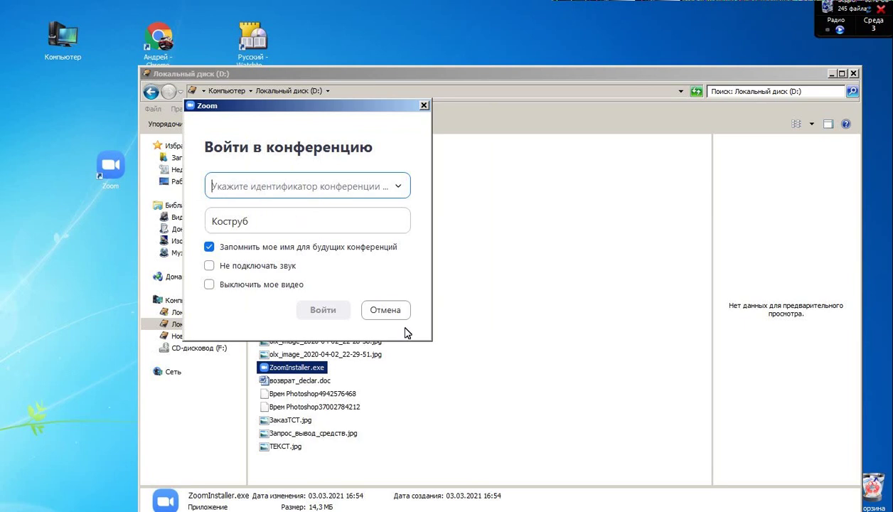
left_click(424, 107)
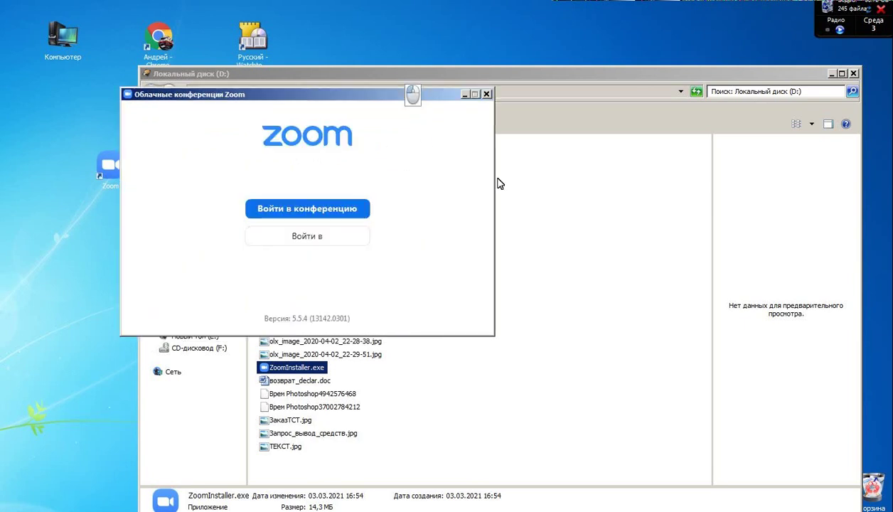
left_click(488, 95)
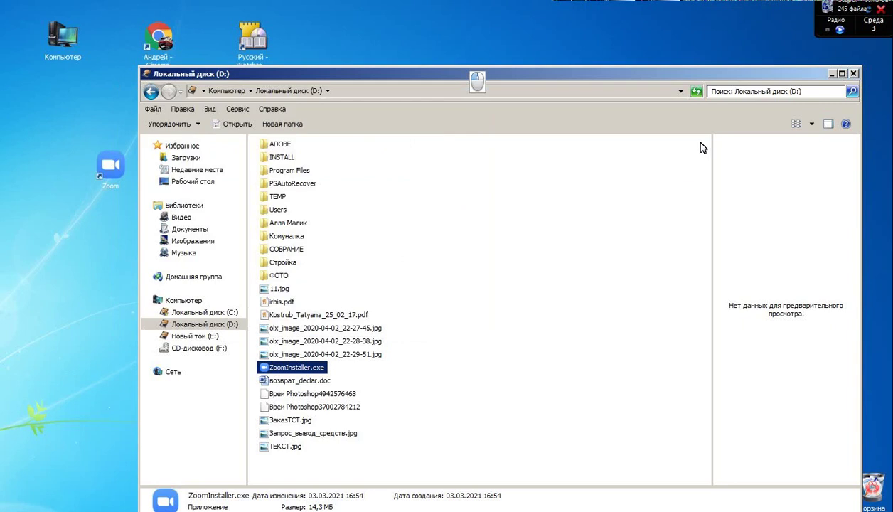
left_click(832, 75)
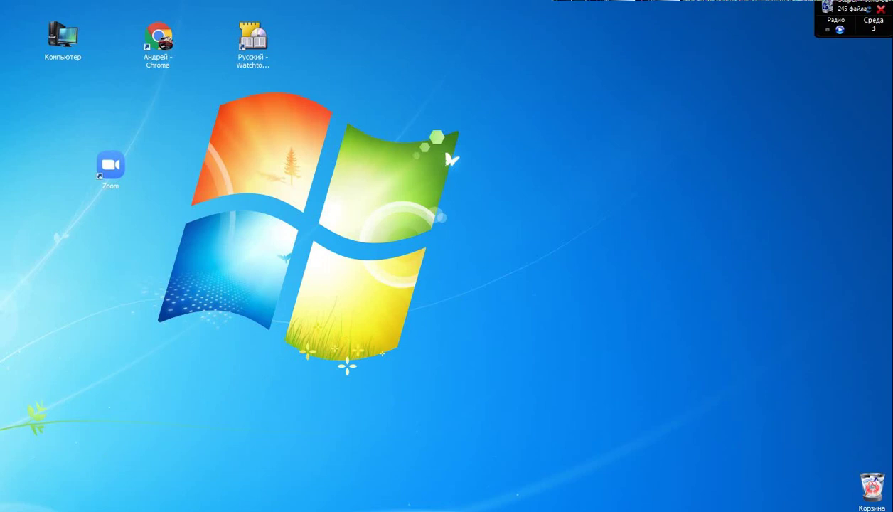
Step: Switch to Viber, open the Zoom meeting link in the group chat, and join the conference with video in a windowed view
key("alt+Tab")
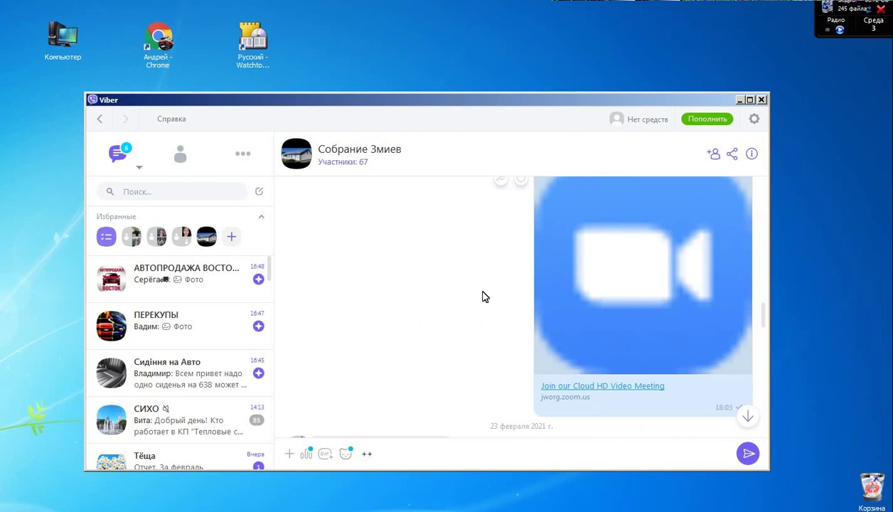
left_click(596, 285)
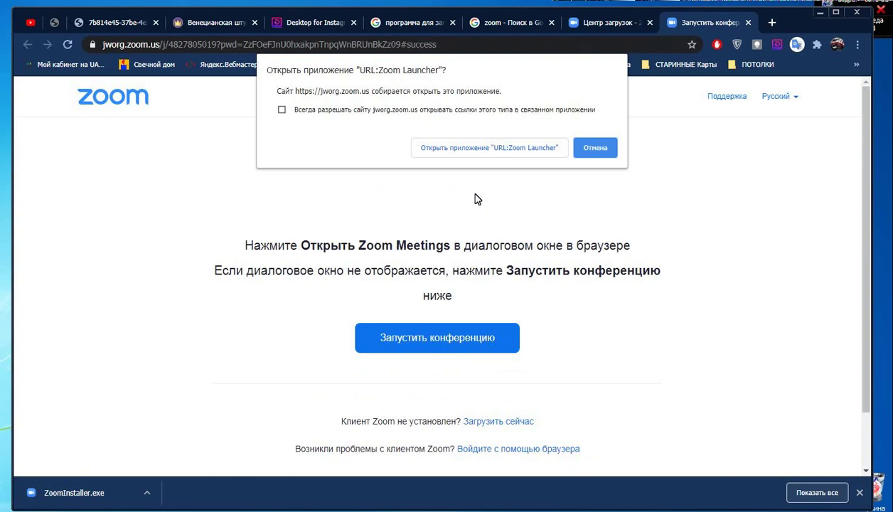
left_click(468, 148)
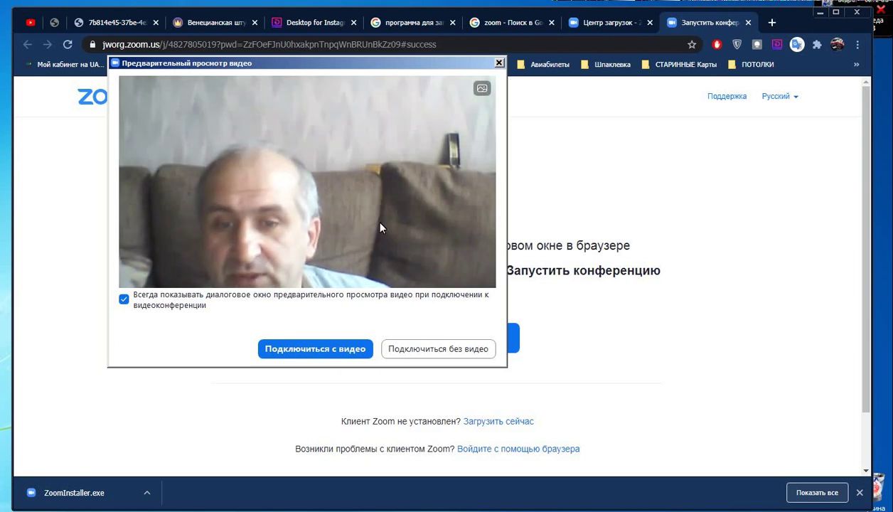
left_click(310, 353)
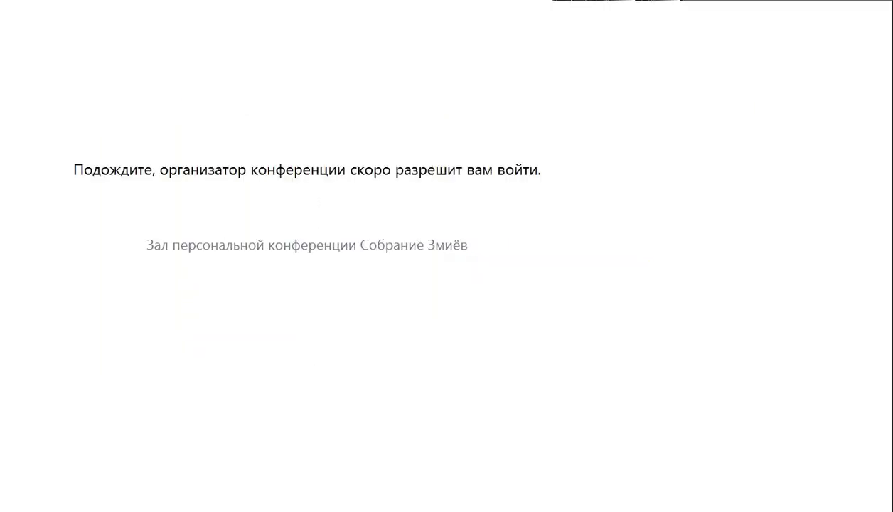
key("Escape")
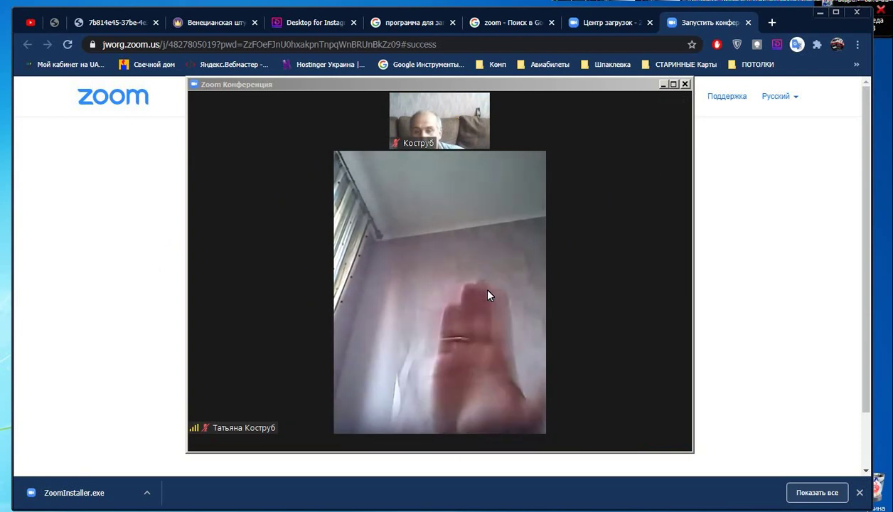
Step: Mute the microphone in the conference and switch the camera video off and back on
mouse_move(487, 295)
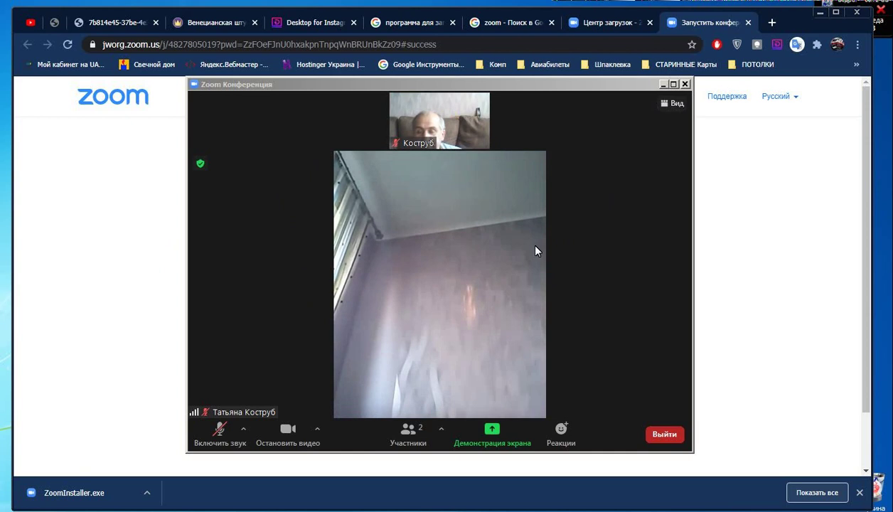
mouse_move(452, 125)
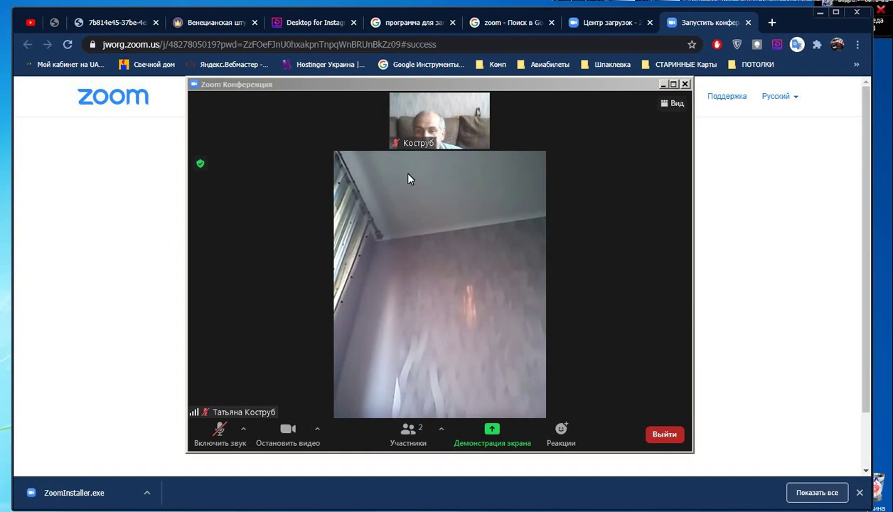
mouse_move(398, 149)
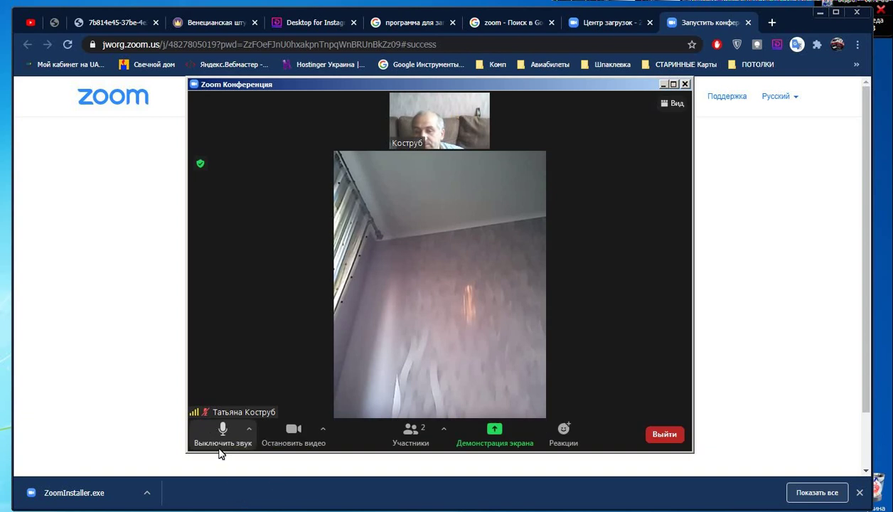
left_click(215, 432)
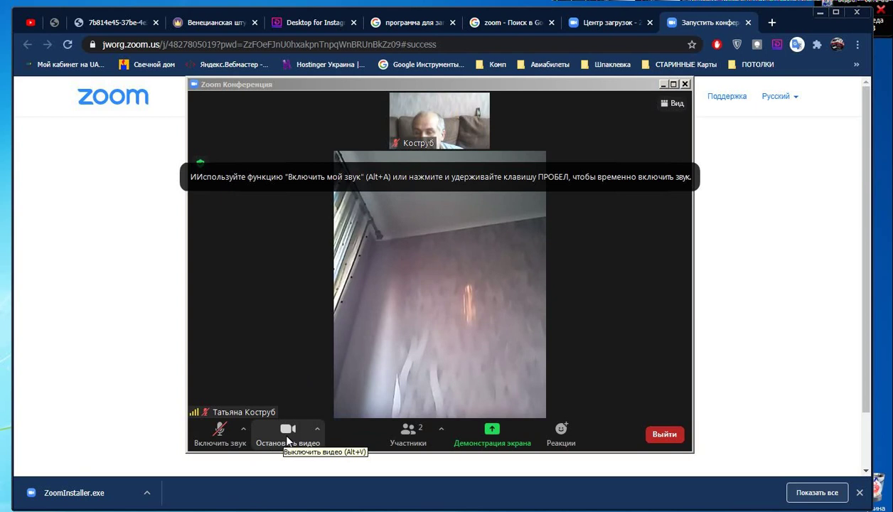
left_click(288, 438)
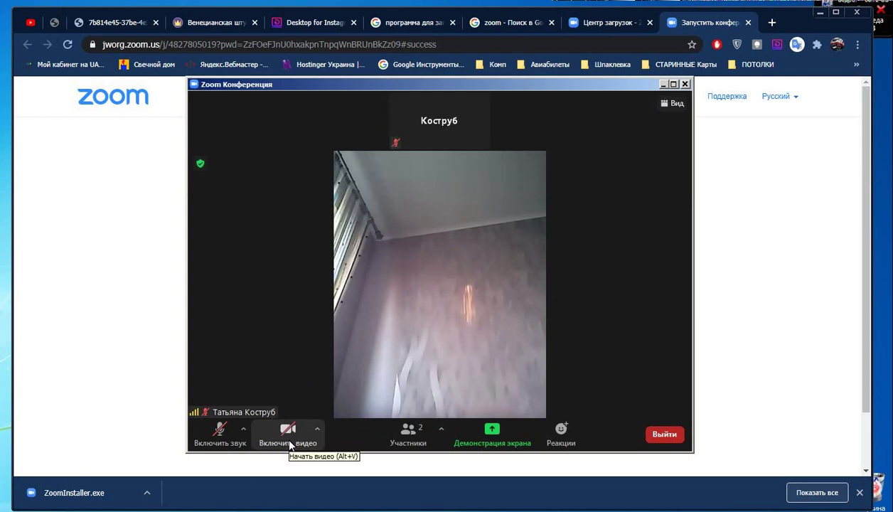
left_click(288, 441)
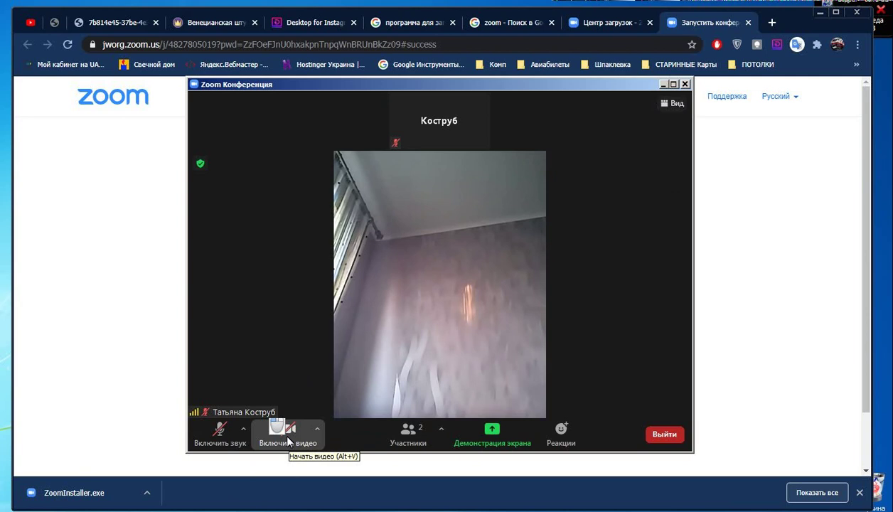